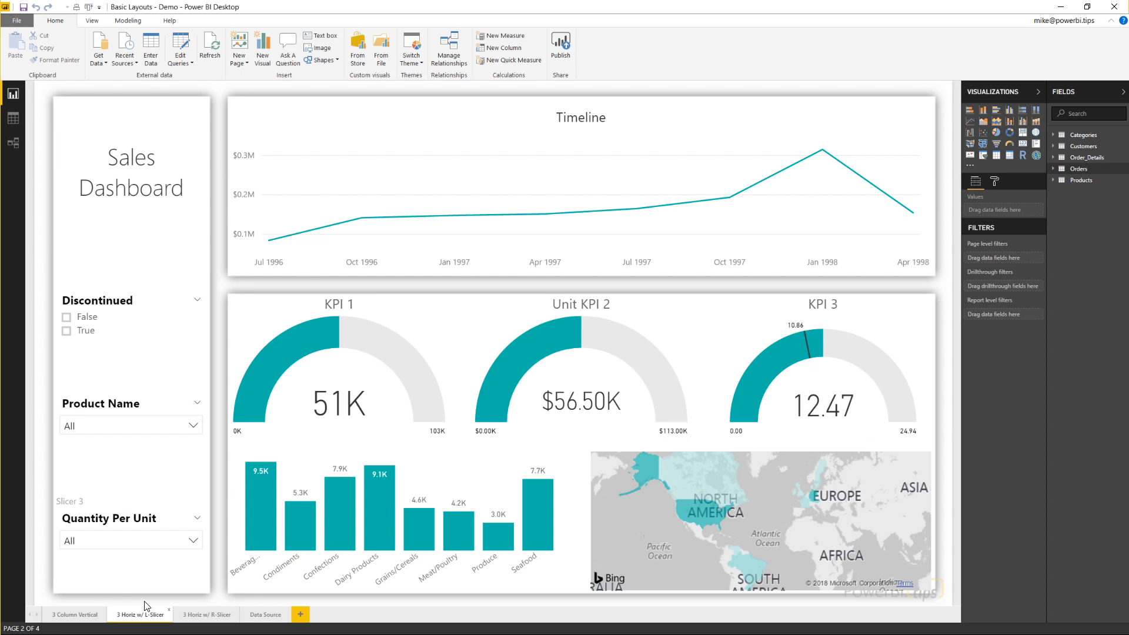
Step: Examine the 3 Horiz w/ R-Slicer page, its KPI 1 gauge and the Y-axis formatting options of the category bar chart
left_click(202, 615)
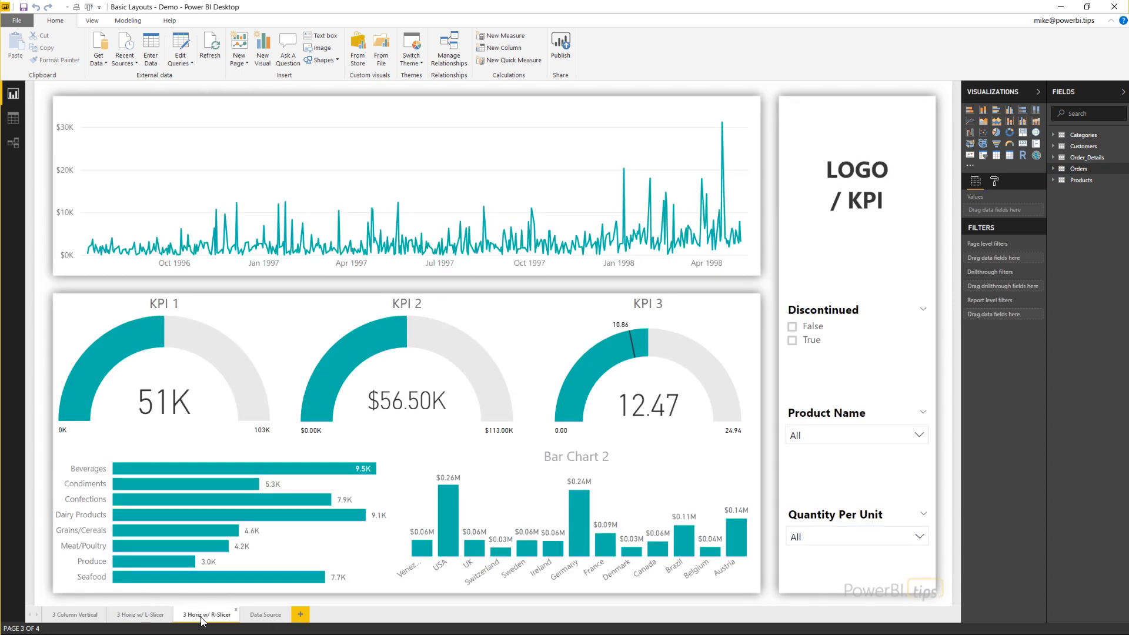
left_click(162, 295)
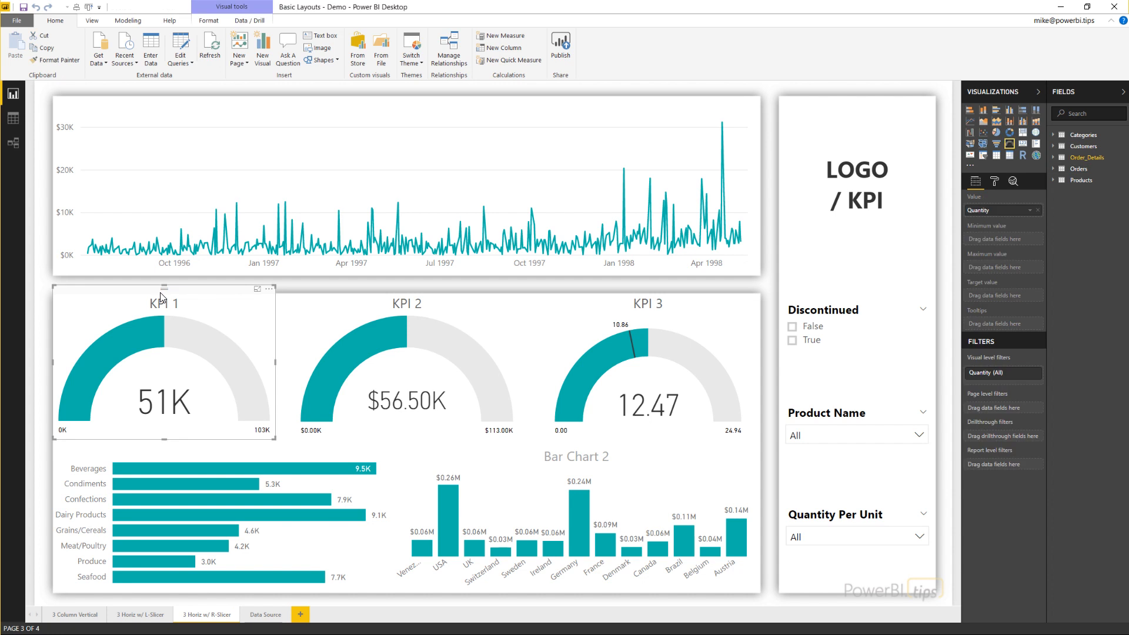
left_click(222, 448)
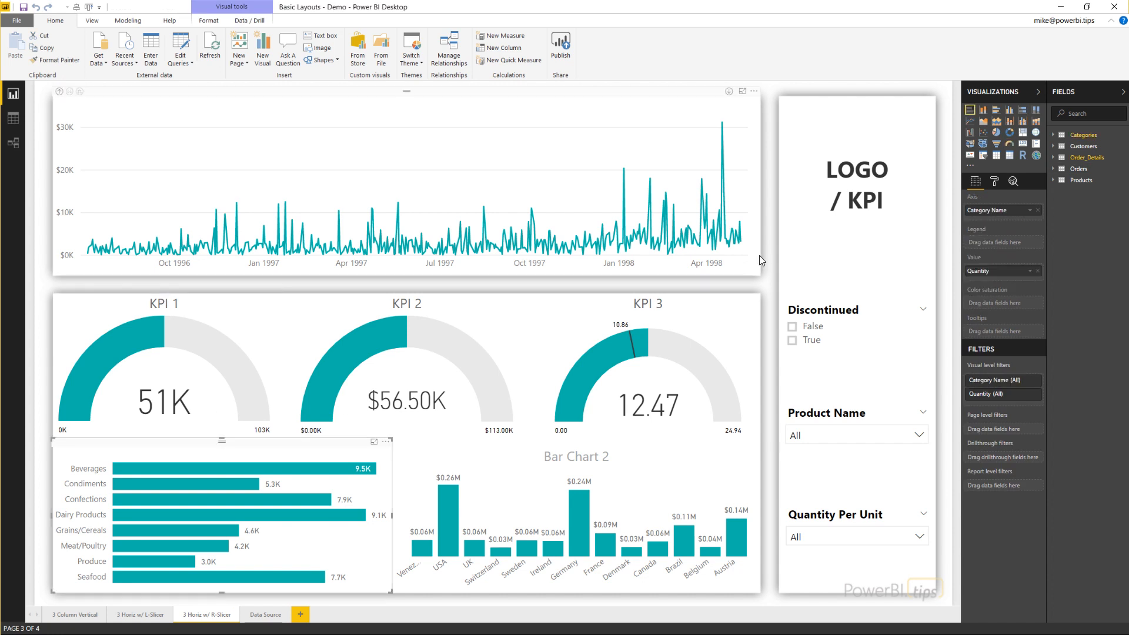
left_click(995, 181)
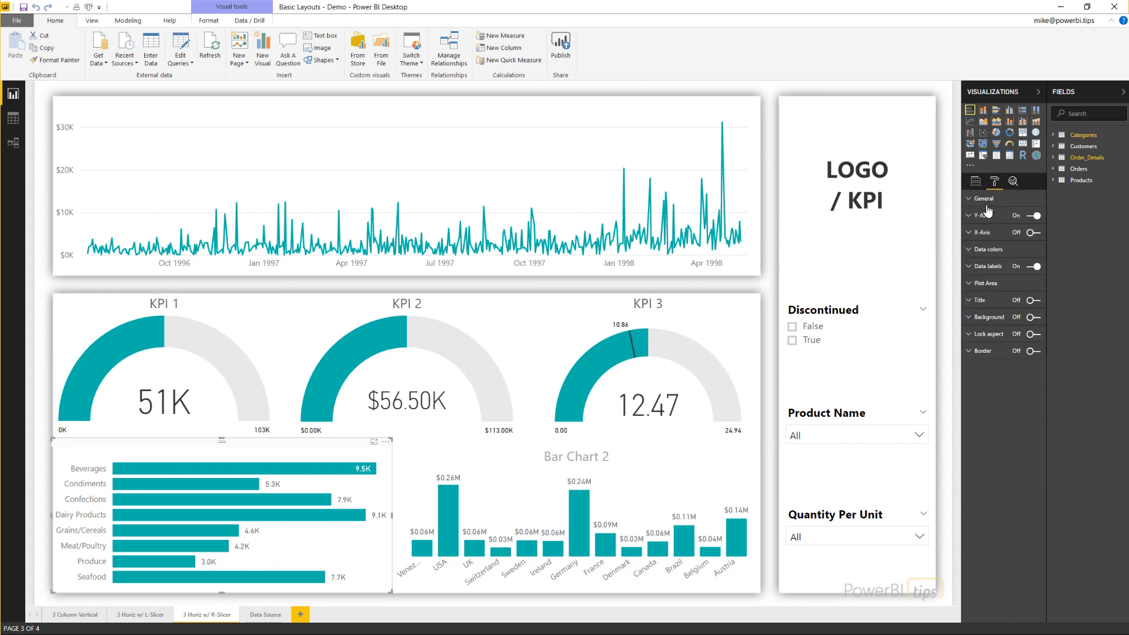
left_click(987, 215)
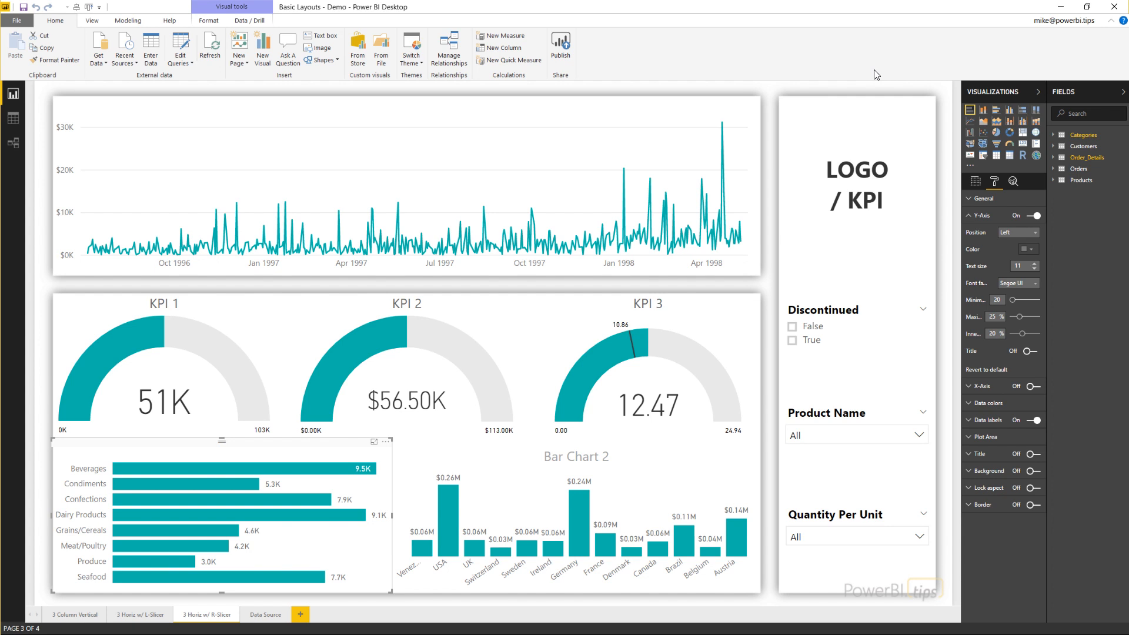
Step: Put the demo report aside and open the Basic Layouts template as a new untitled report
left_click(1061, 6)
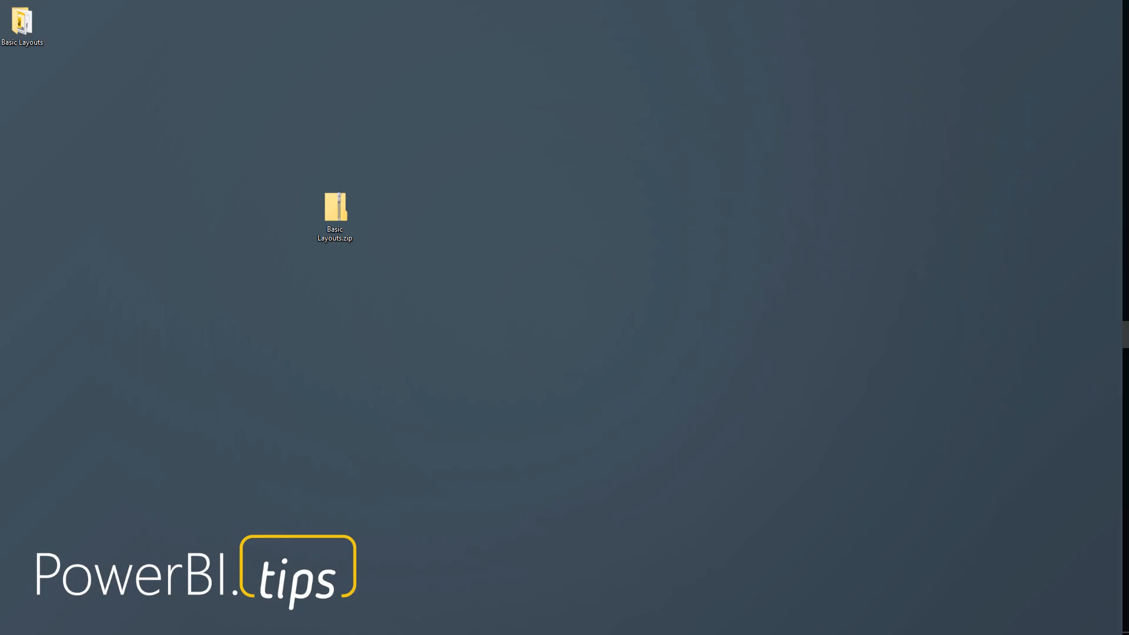
mouse_move(1110, 166)
left_click(998, 232)
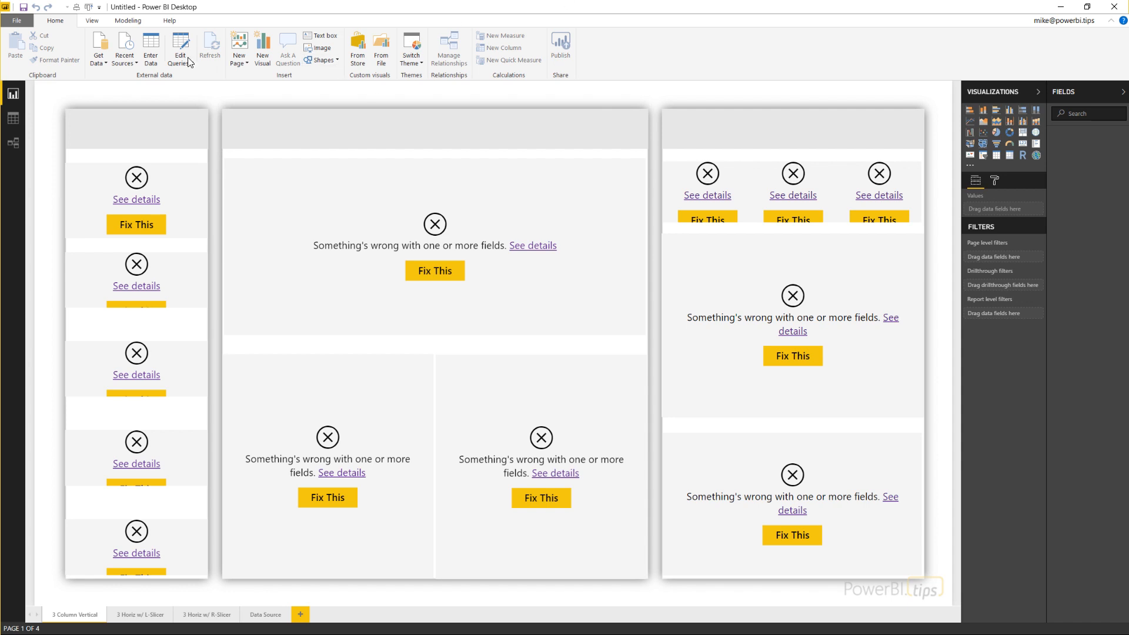
left_click(98, 61)
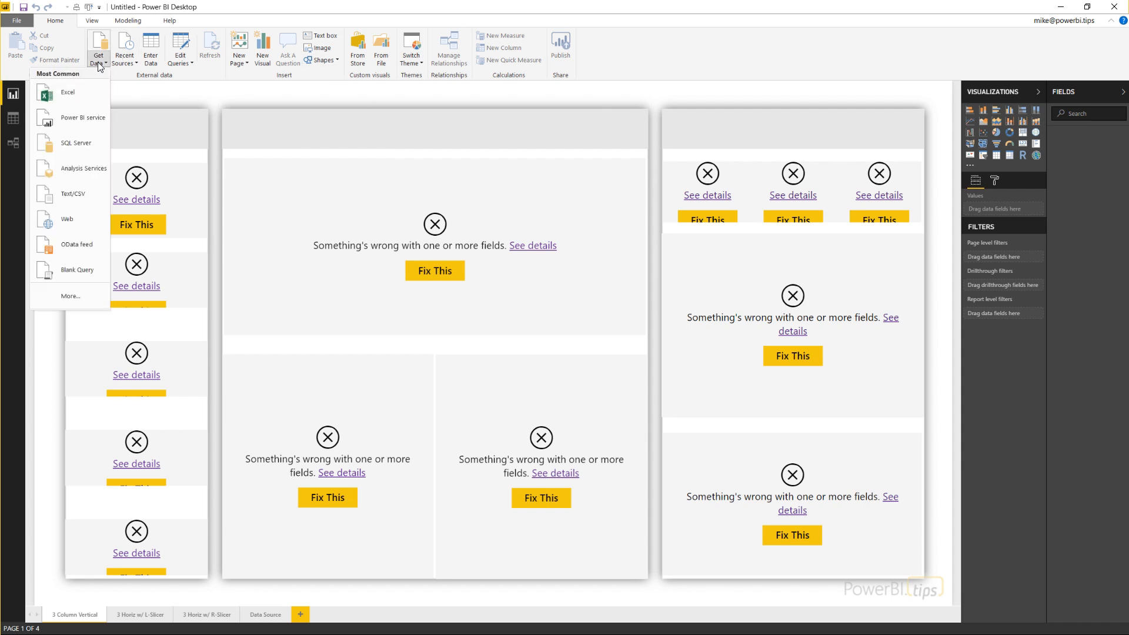
left_click(78, 244)
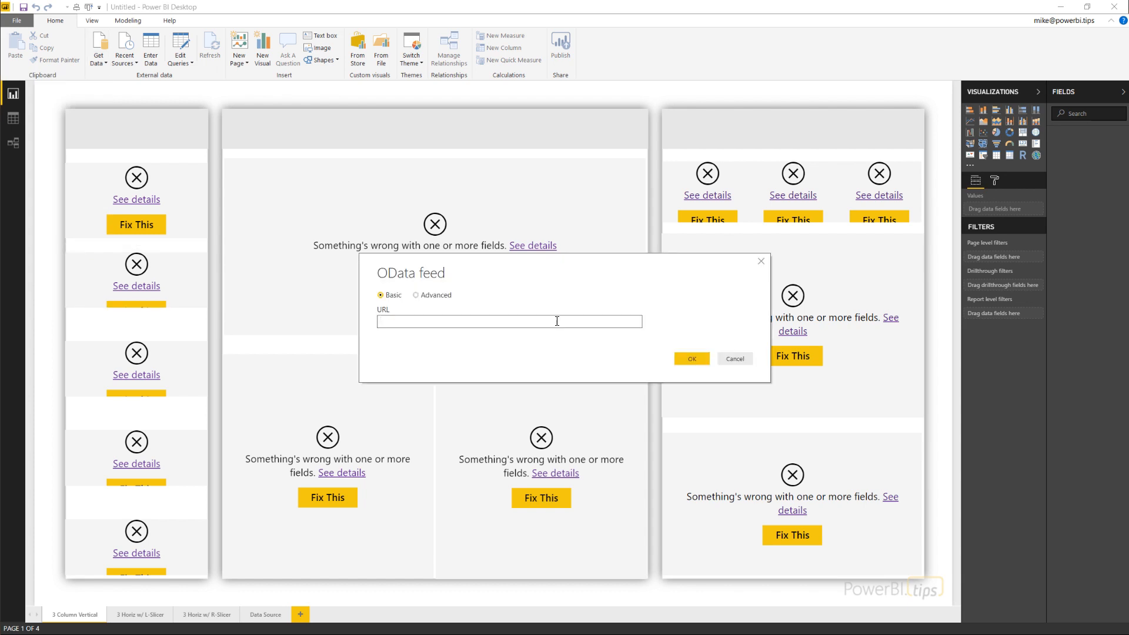
type("http://services.odata.org/V3/Northwind/Northwind.svc/")
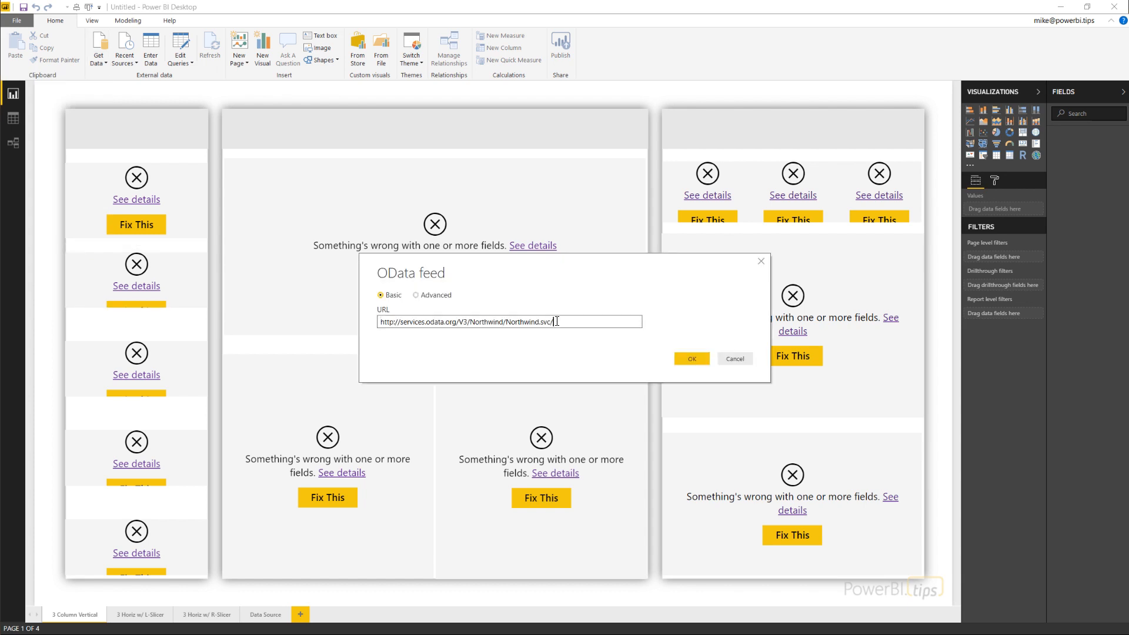
left_click(694, 359)
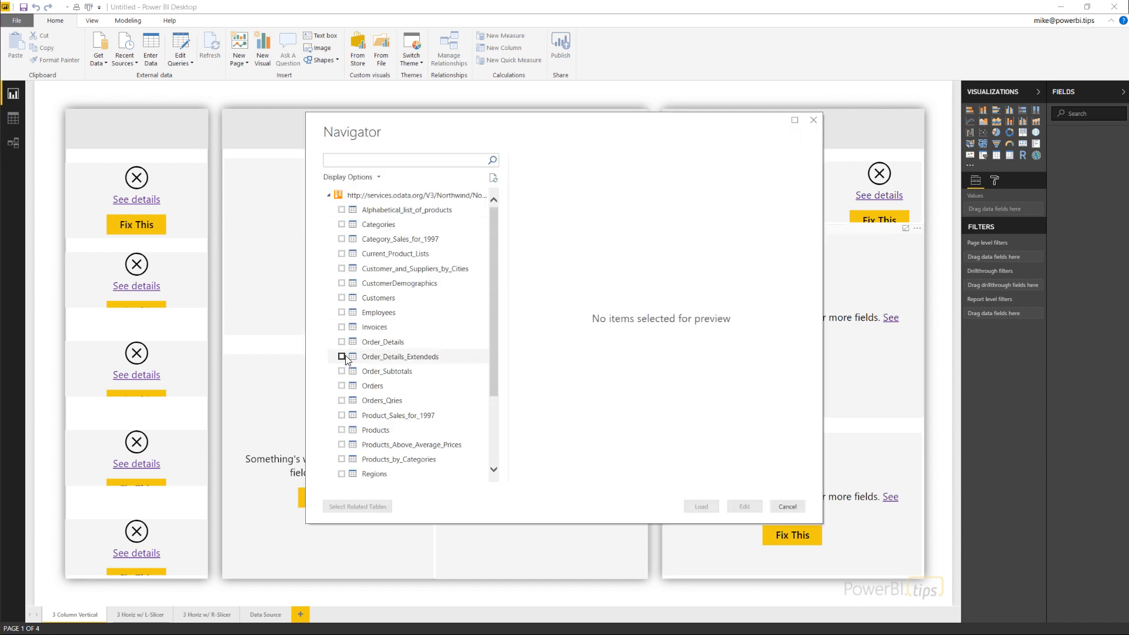
Step: Load the Orders table from the Northwind feed into the report
left_click(347, 388)
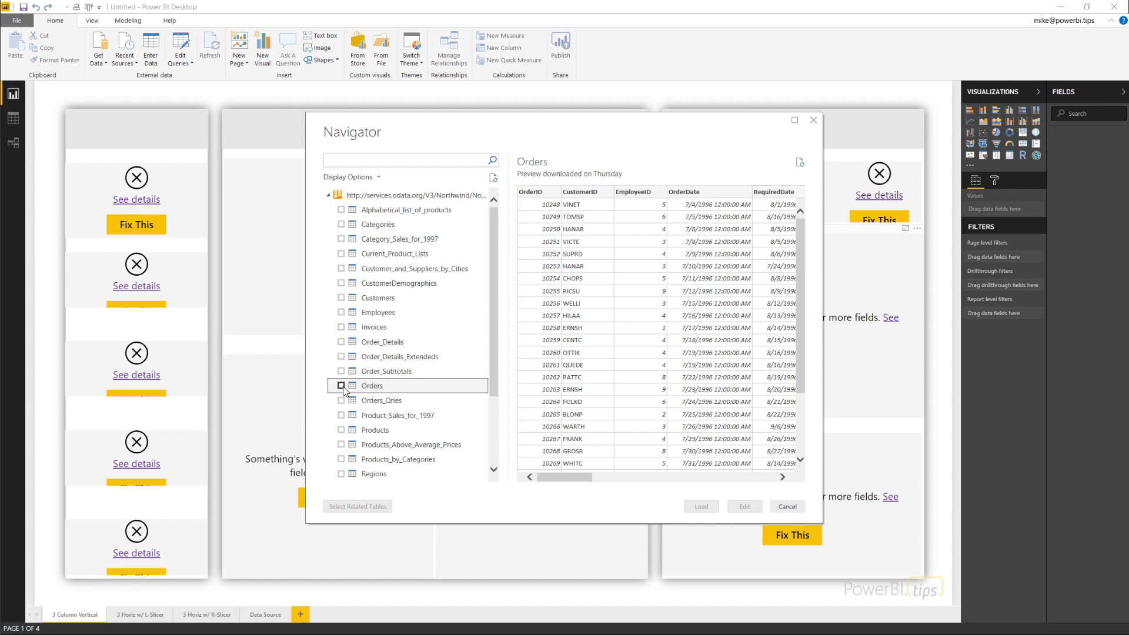
left_click(341, 386)
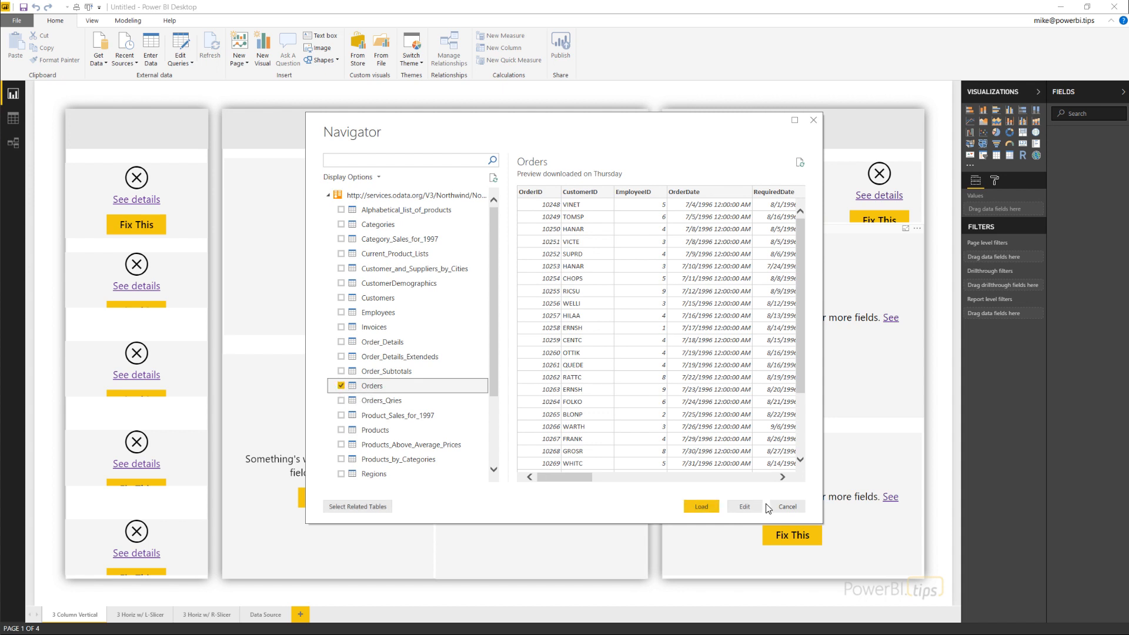
left_click(700, 507)
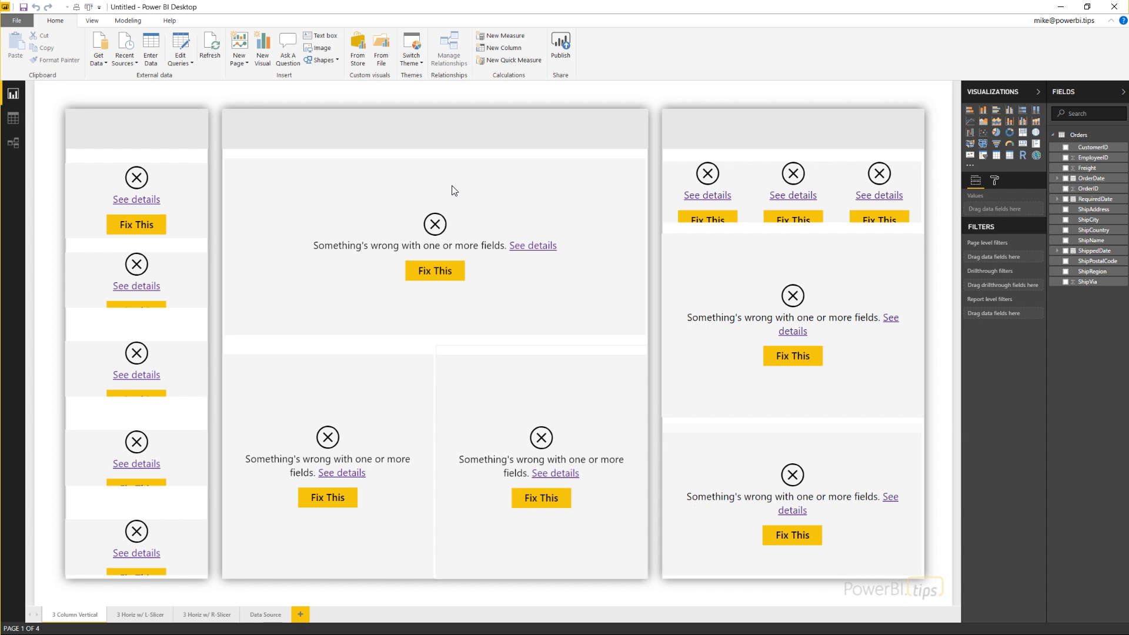
Step: Show the Selection pane listing the objects on the 3 Column Vertical page
left_click(91, 167)
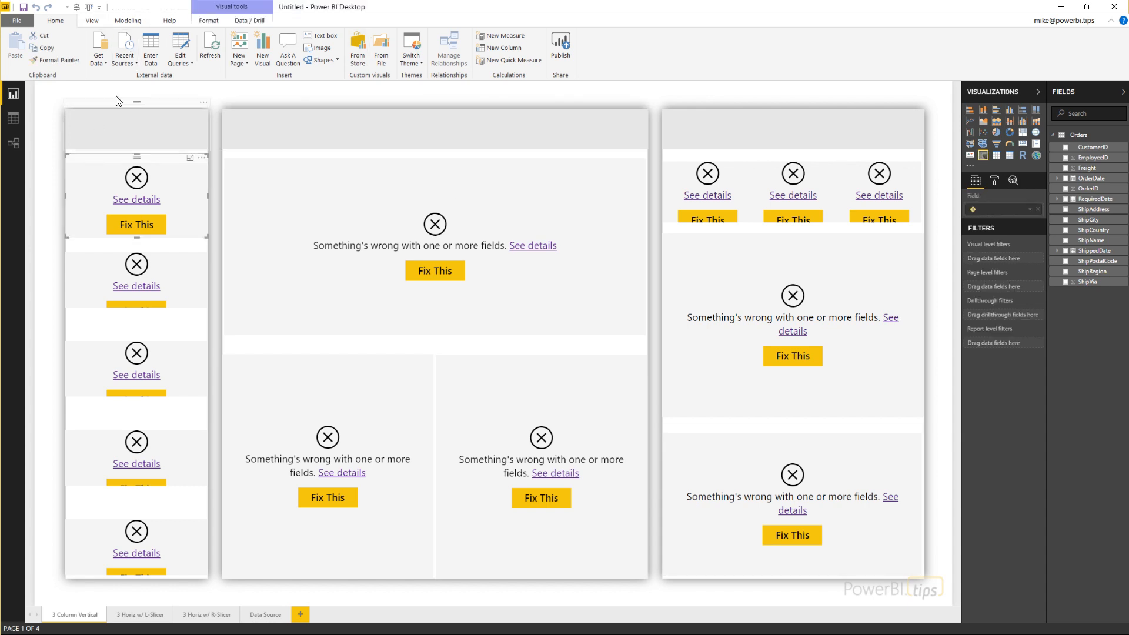
left_click(100, 26)
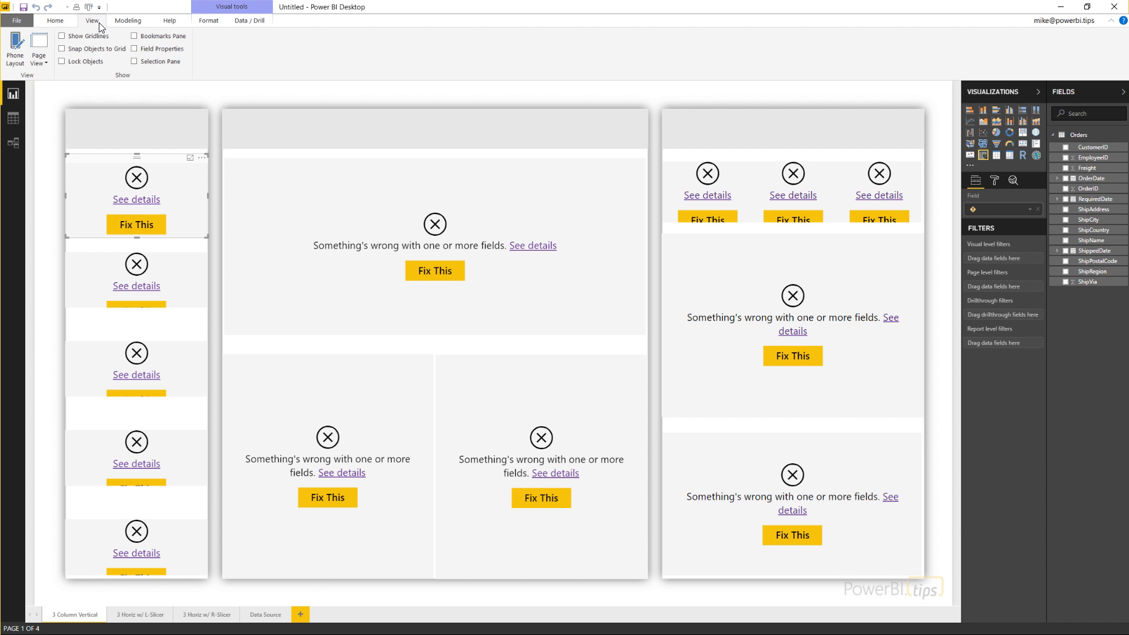
left_click(146, 62)
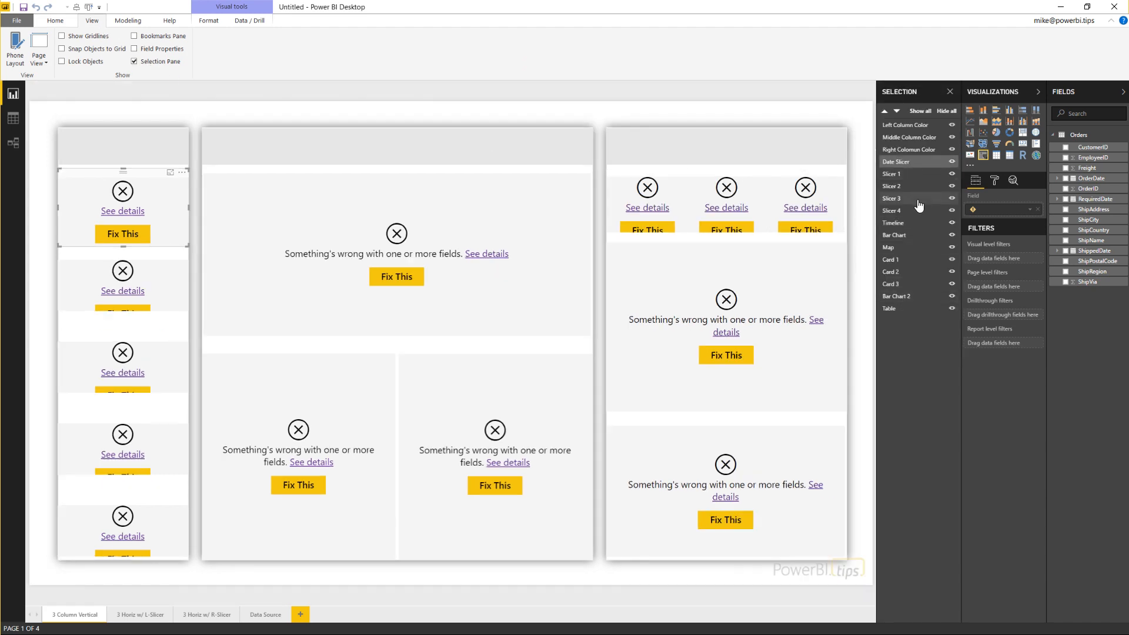
Step: Assign the OrderDate field to the Date Slicer in place of its broken field
left_click(922, 164)
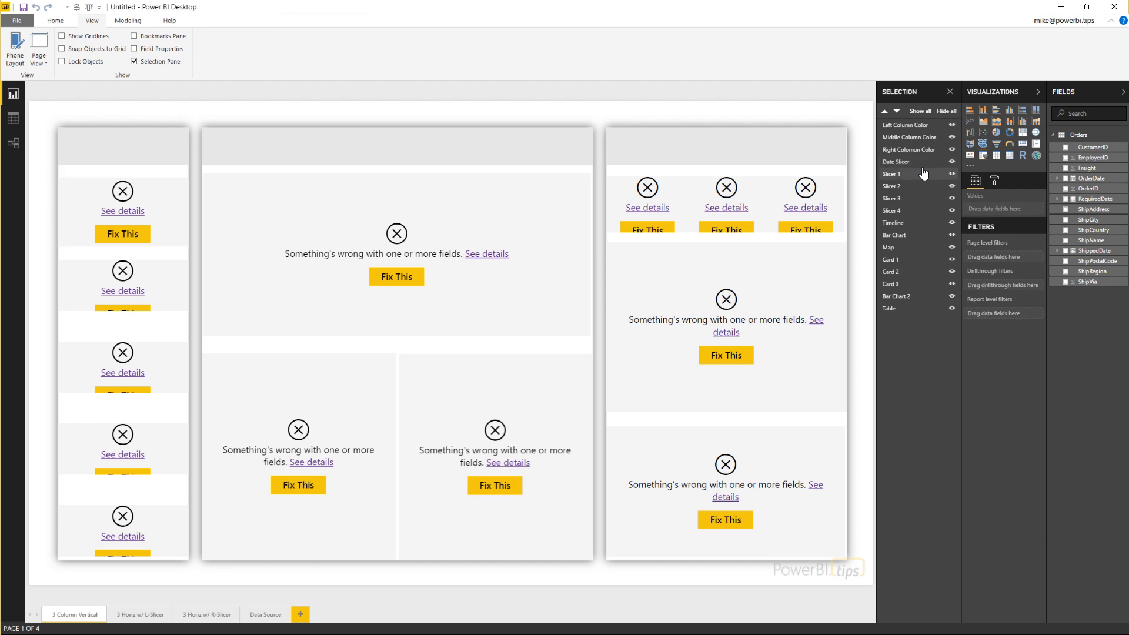
left_click_drag(1092, 178, 1014, 175)
left_click(900, 163)
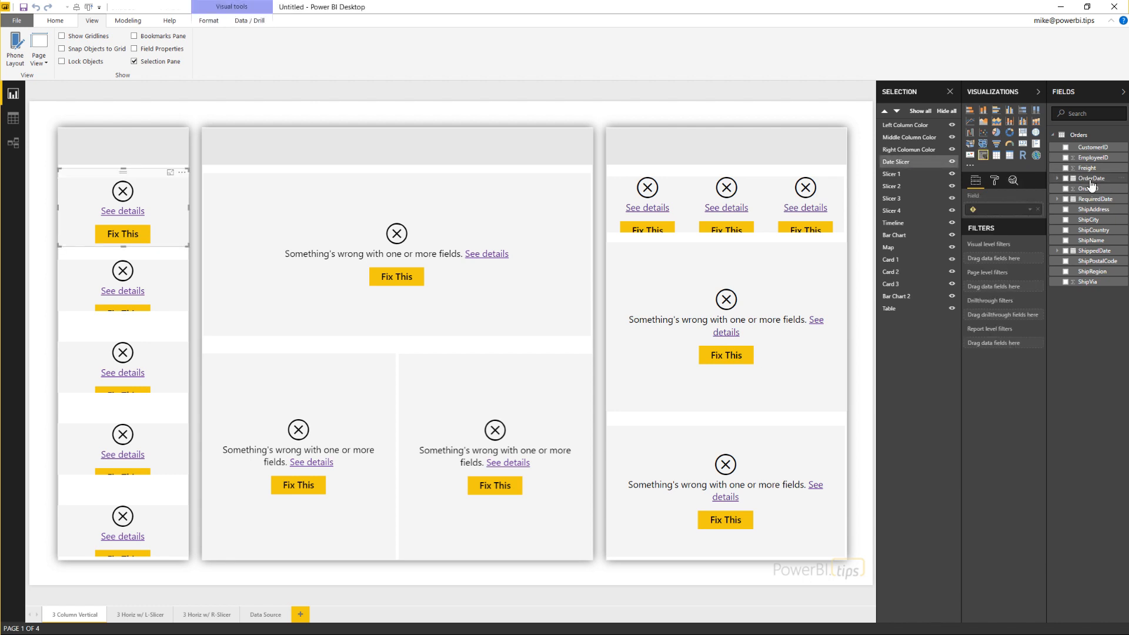
left_click_drag(1092, 184, 1012, 215)
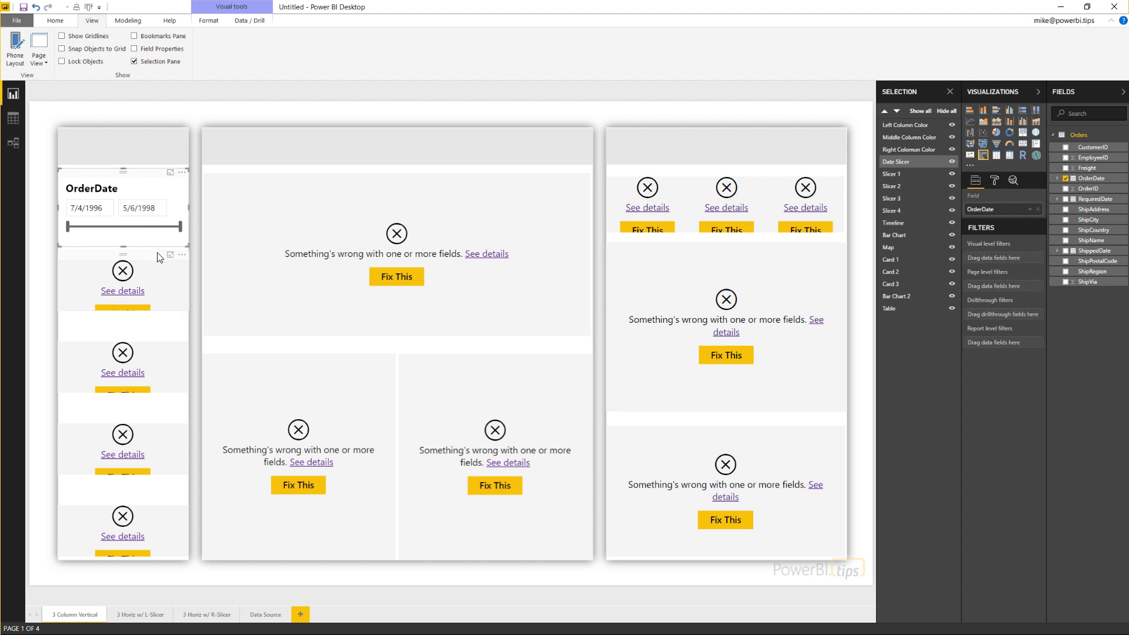
Step: Replace the broken fields of Slicer 1, Slicer 2 and Slicer 3 with ShipCity, ShipRegion and ShipName respectively
left_click(912, 175)
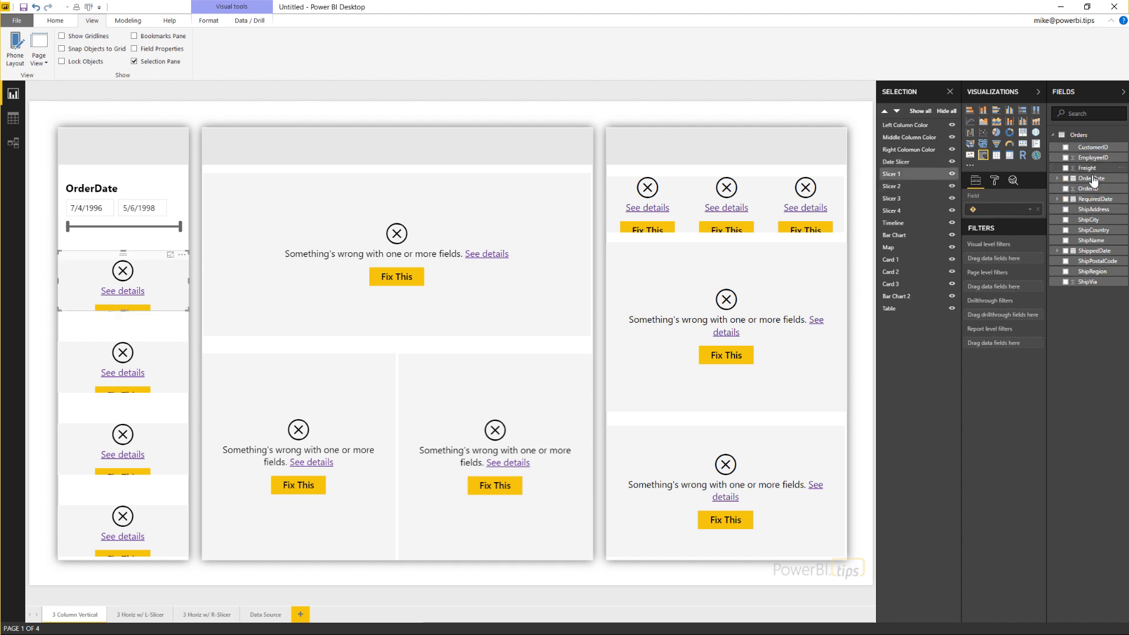
left_click_drag(1089, 220, 1035, 216)
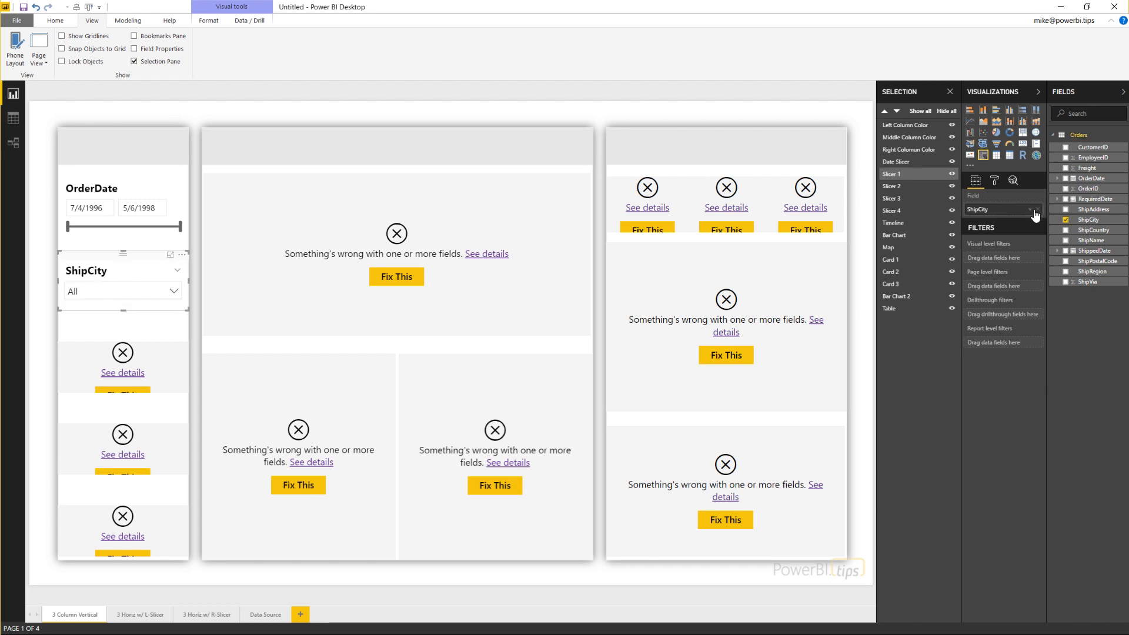
left_click(916, 187)
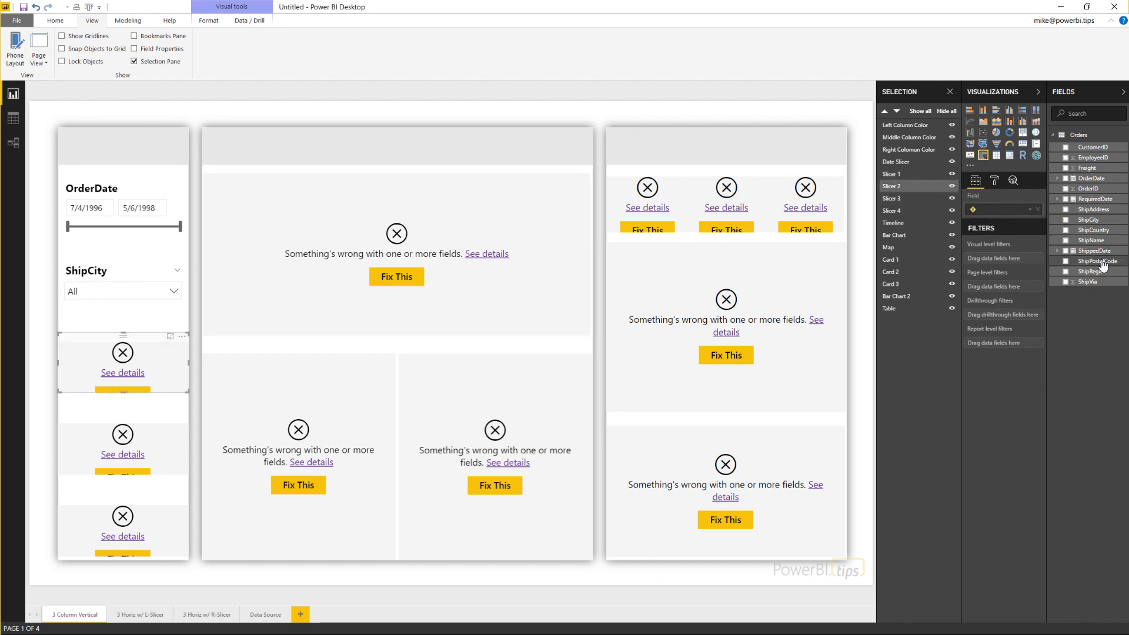
left_click_drag(1097, 276, 996, 213)
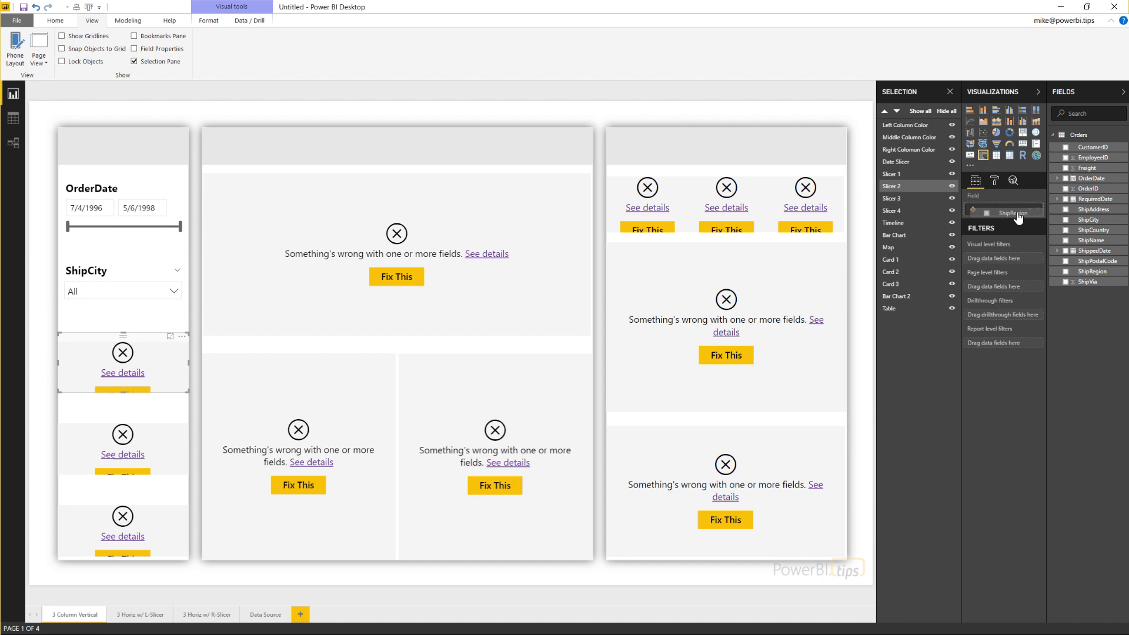
left_click(918, 200)
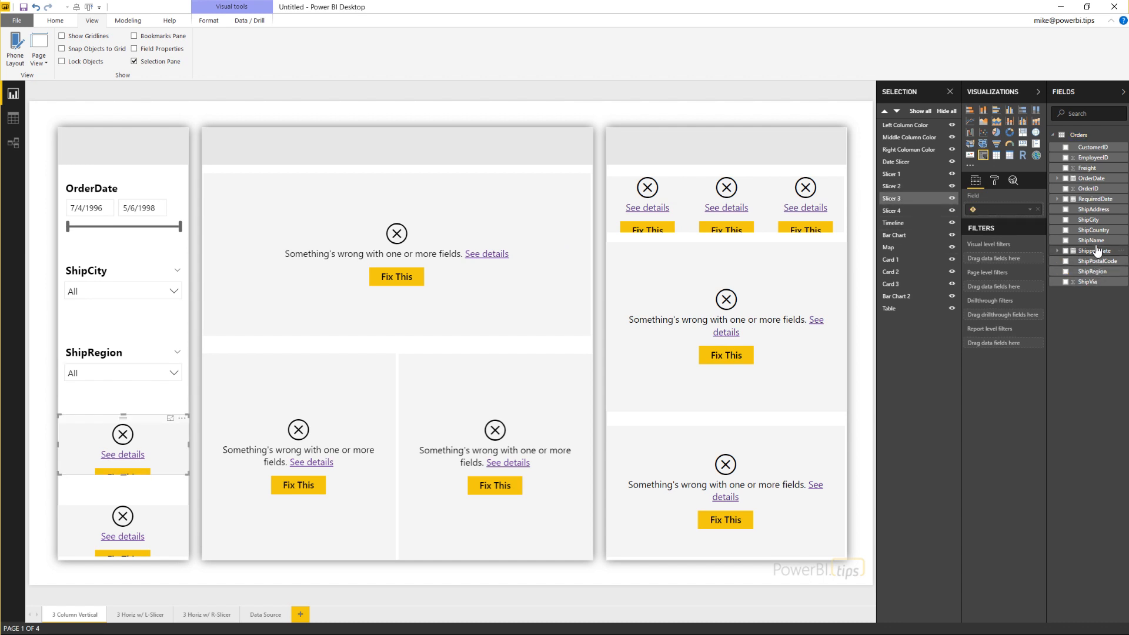
left_click_drag(1092, 241, 1007, 213)
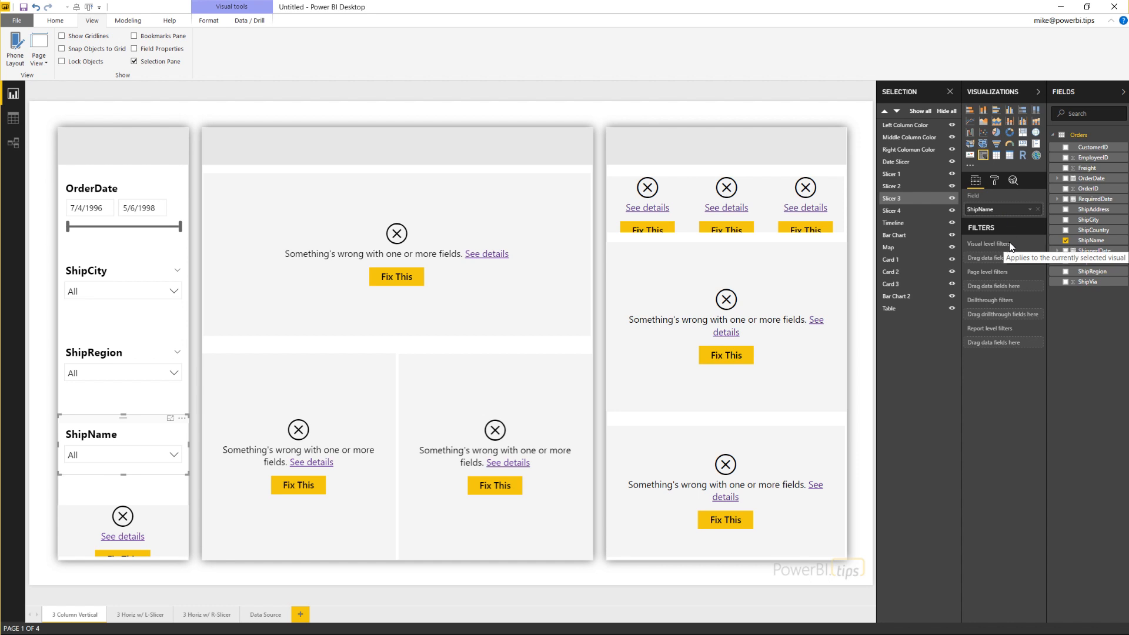
Step: Plot Freight by OrderDate in the Timeline chart, removing the broken axis field, and expand the date hierarchy down to months
left_click(450, 175)
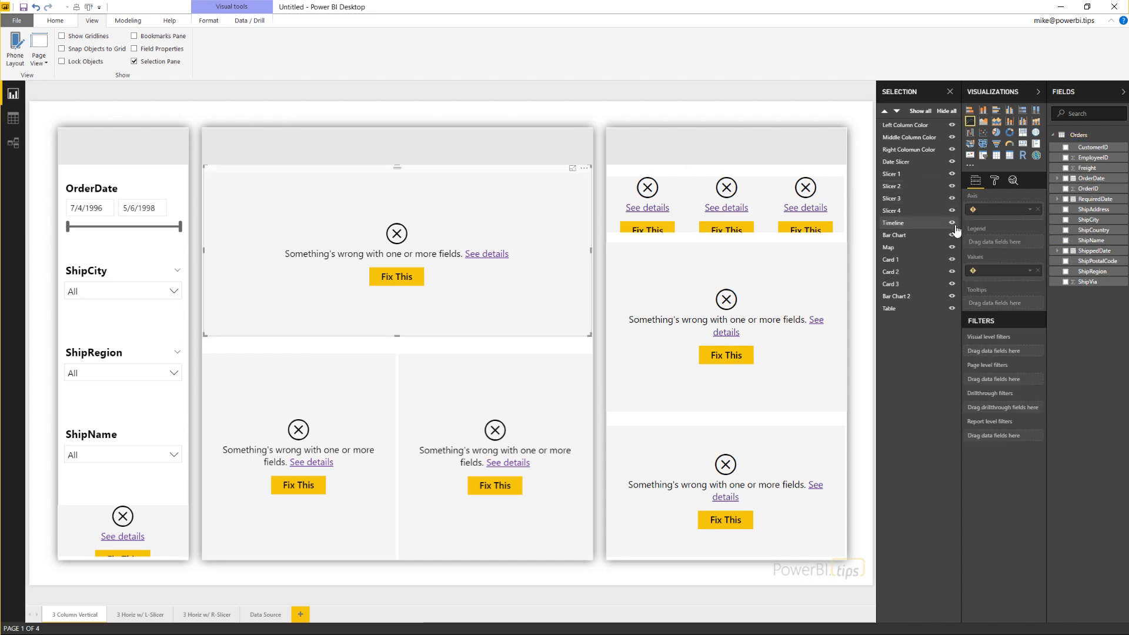
left_click_drag(1091, 179, 1031, 213)
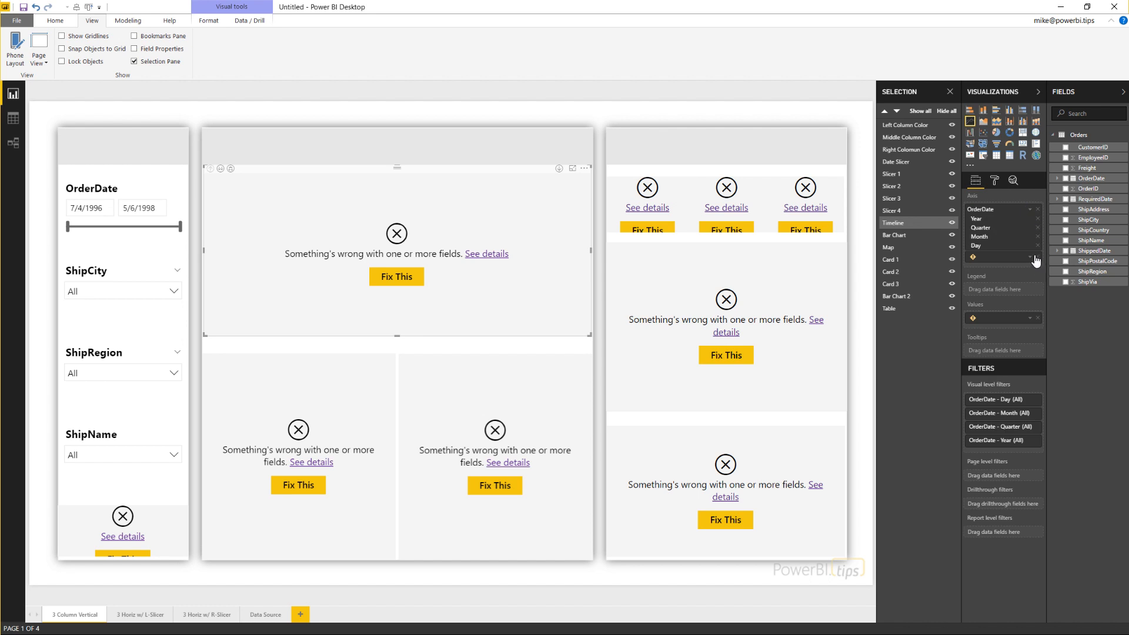
left_click(1038, 258)
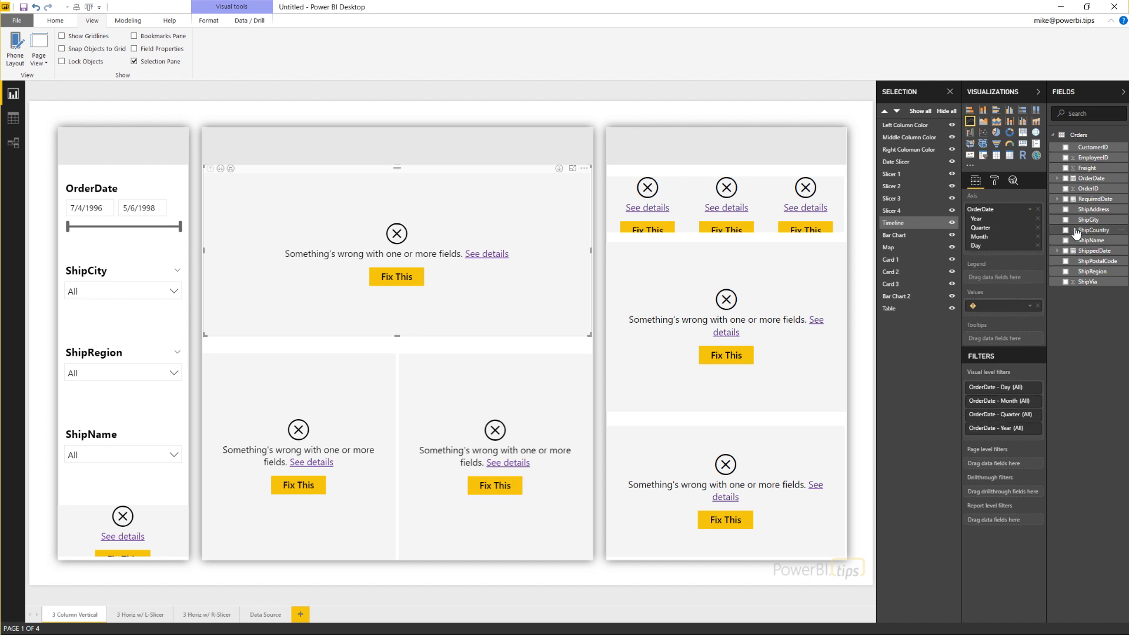
left_click_drag(1087, 169, 1028, 306)
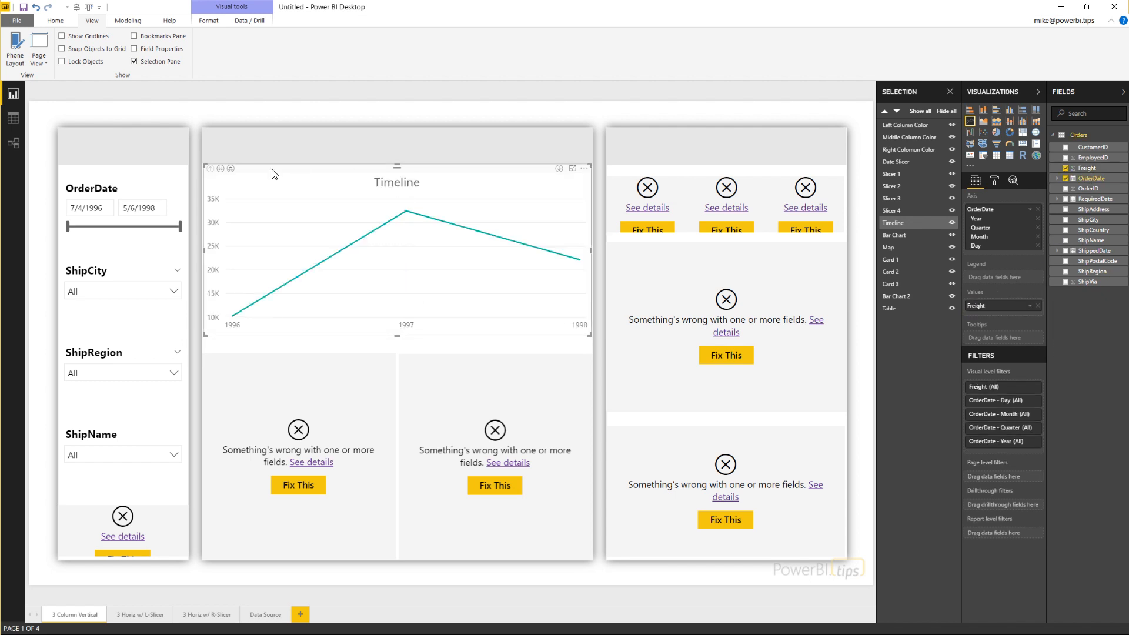
left_click(231, 169)
left_click(231, 170)
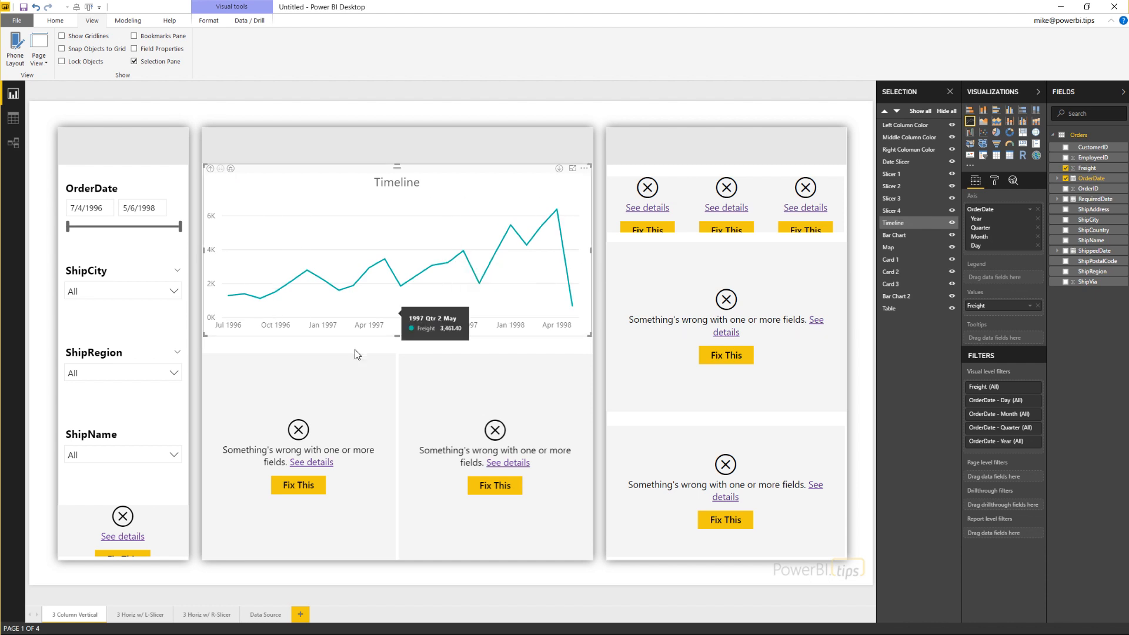
Step: Set the Bar Chart below the timeline to use CustomerID as its axis and ShipVia as its value
left_click(340, 360)
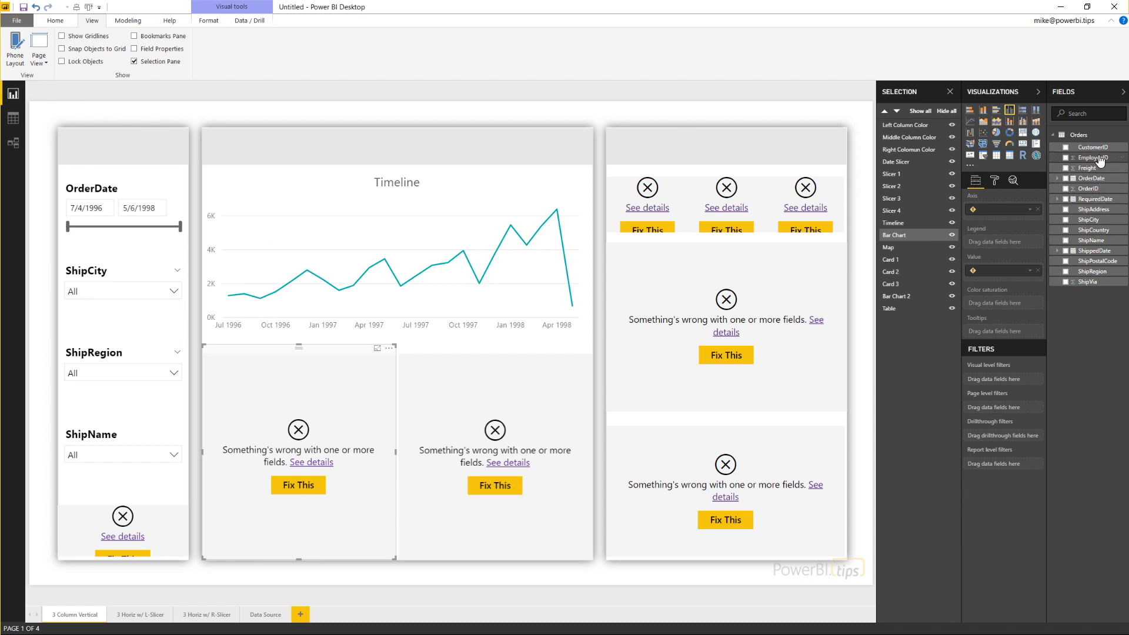
left_click_drag(1098, 149, 1041, 218)
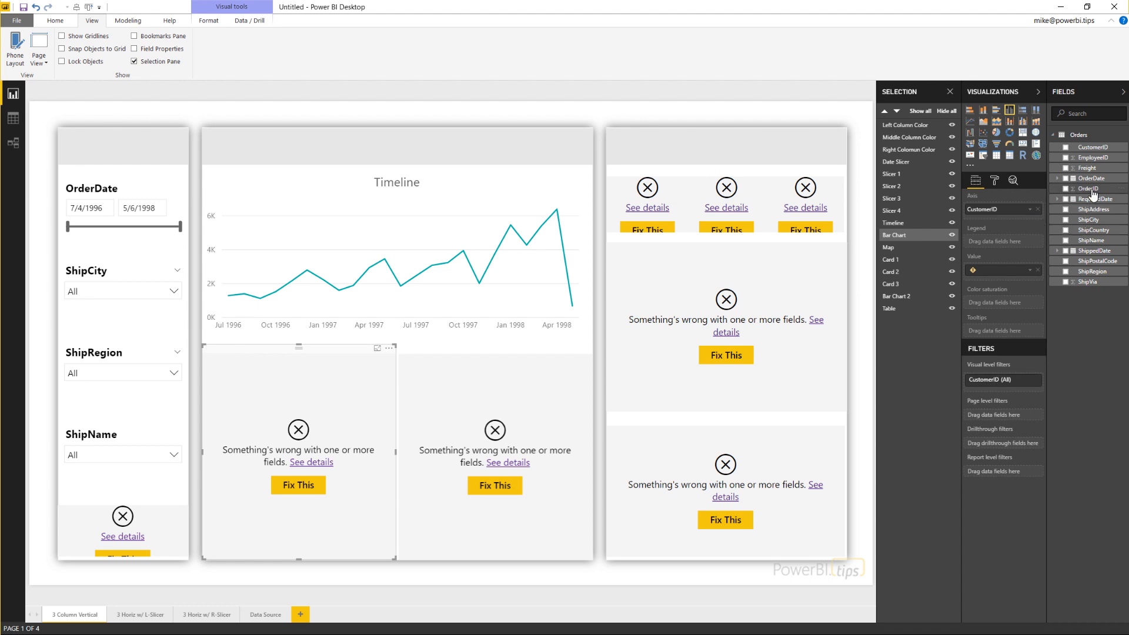
left_click_drag(1095, 288, 1039, 289)
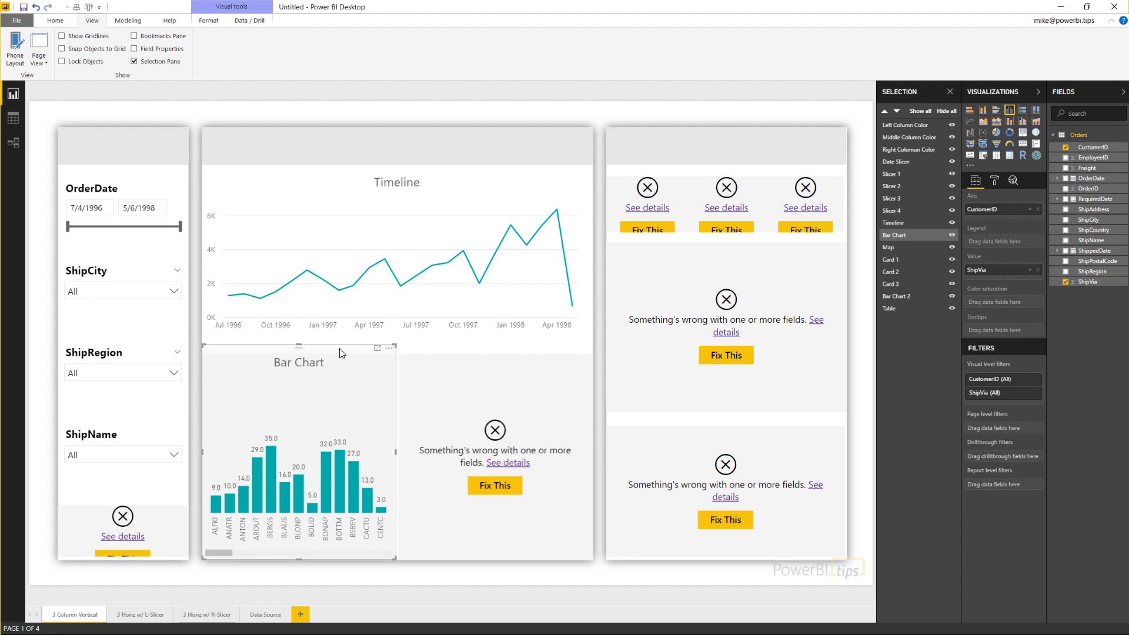
Step: Convert the CustomerID bar chart to an area chart after trying the stacked area type
left_click(998, 124)
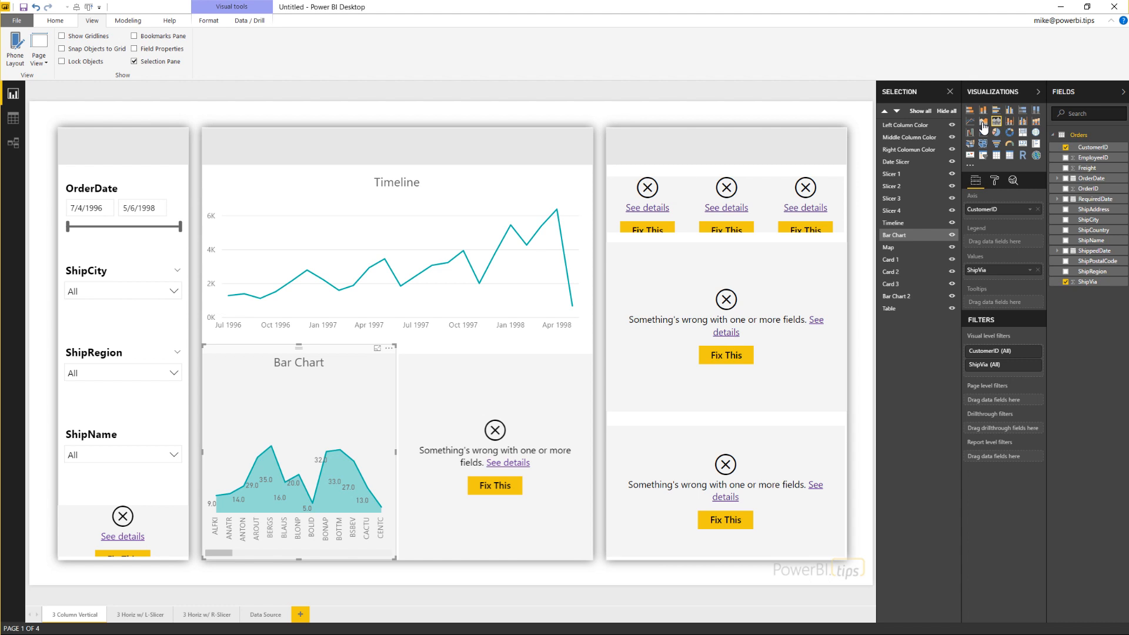
left_click(983, 123)
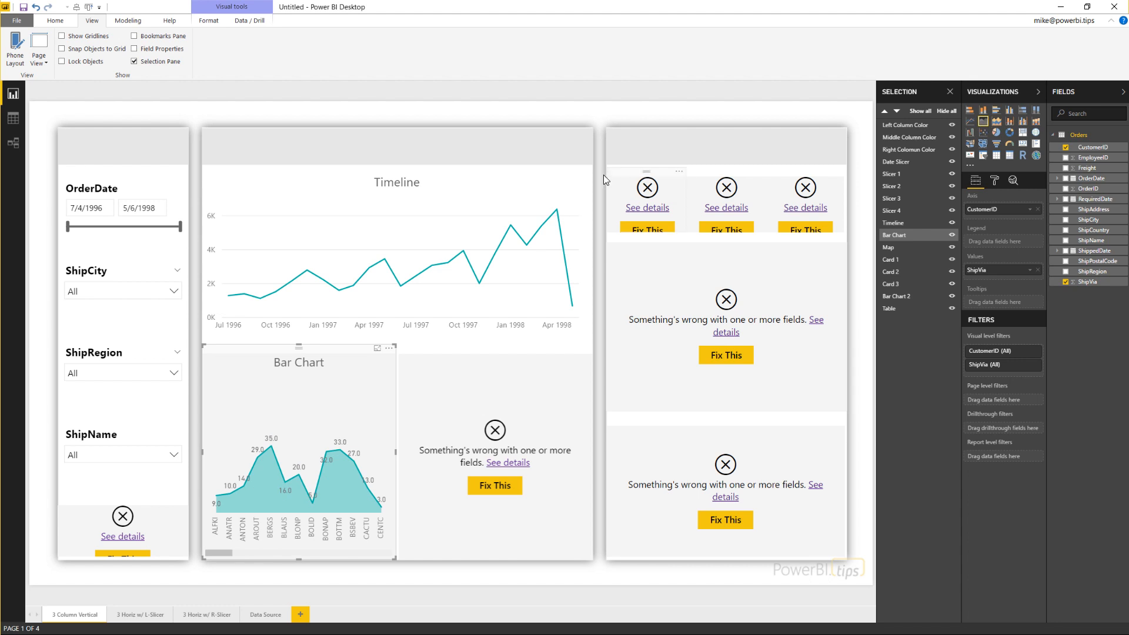
left_click(30, 9)
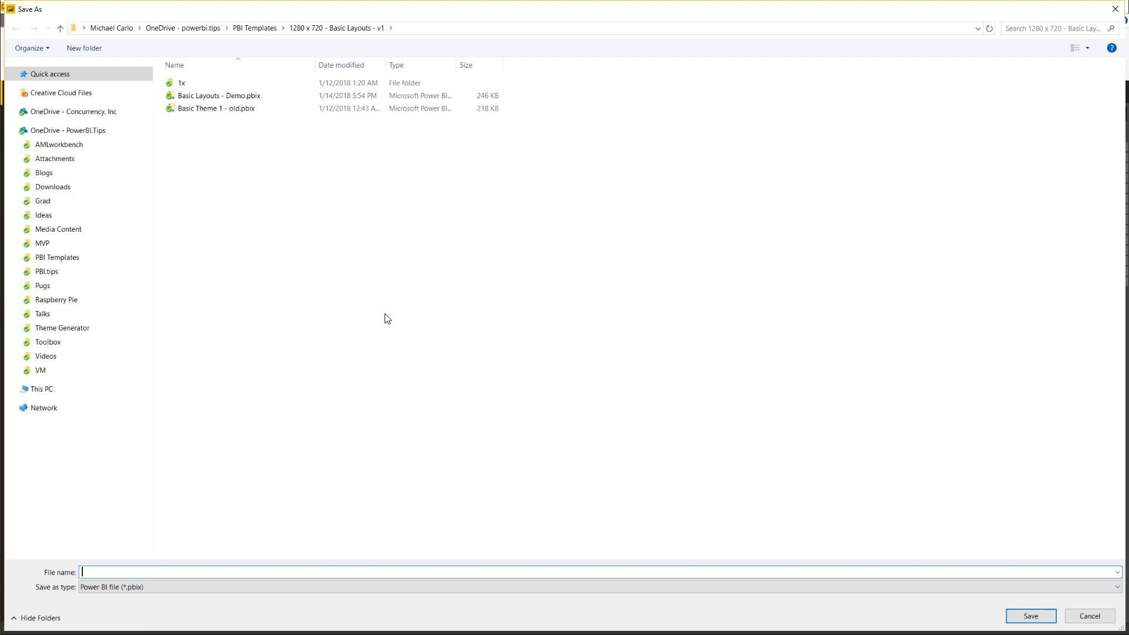
left_click(1089, 617)
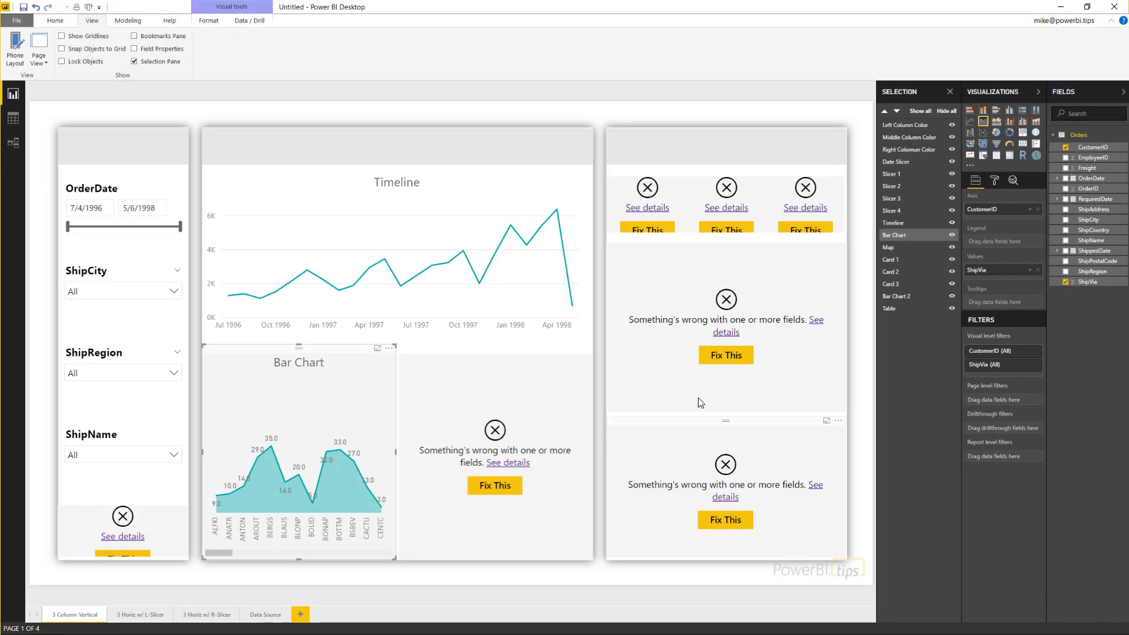